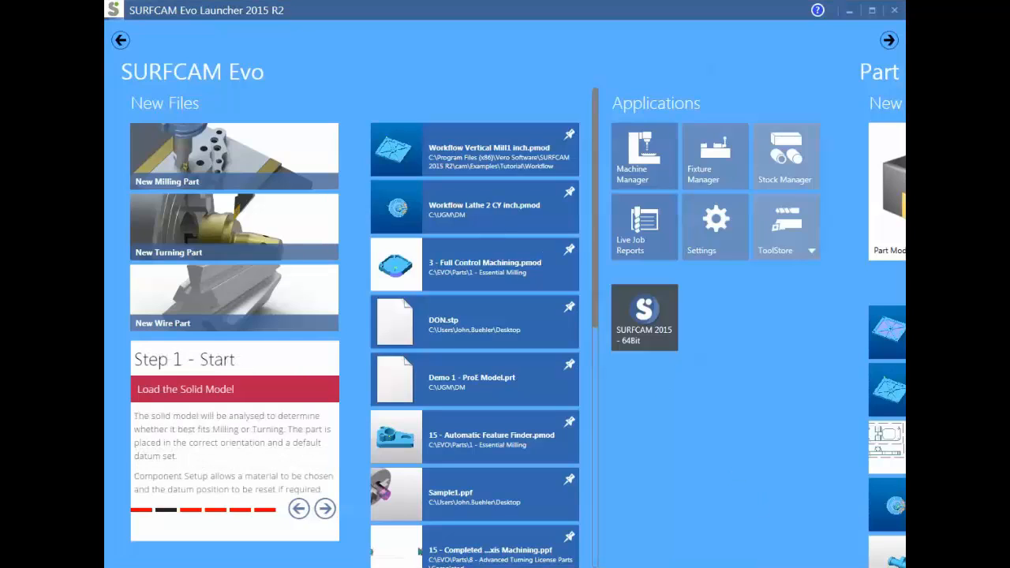
- Find Code Wizard in the launcher's application pages and open it for a new post processor
{"action": "left_click", "coordinate": [886, 43]}
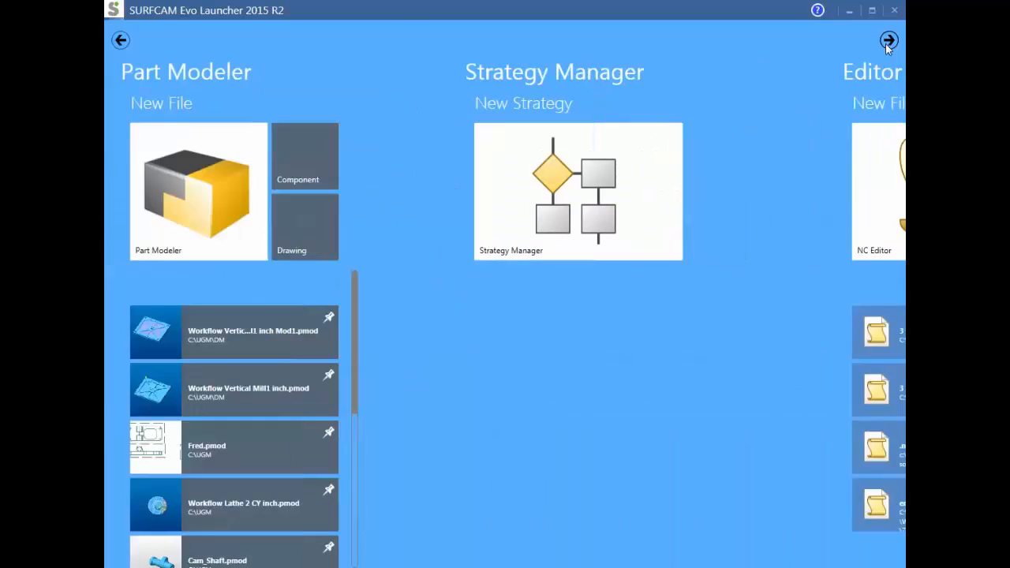
{"action": "left_click", "coordinate": [886, 44]}
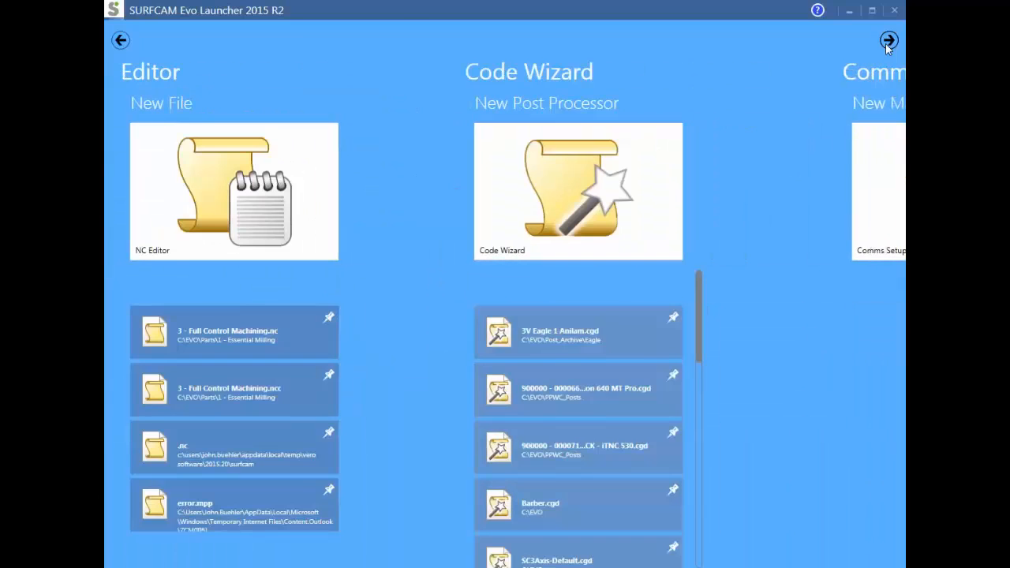
{"action": "left_click", "coordinate": [611, 176]}
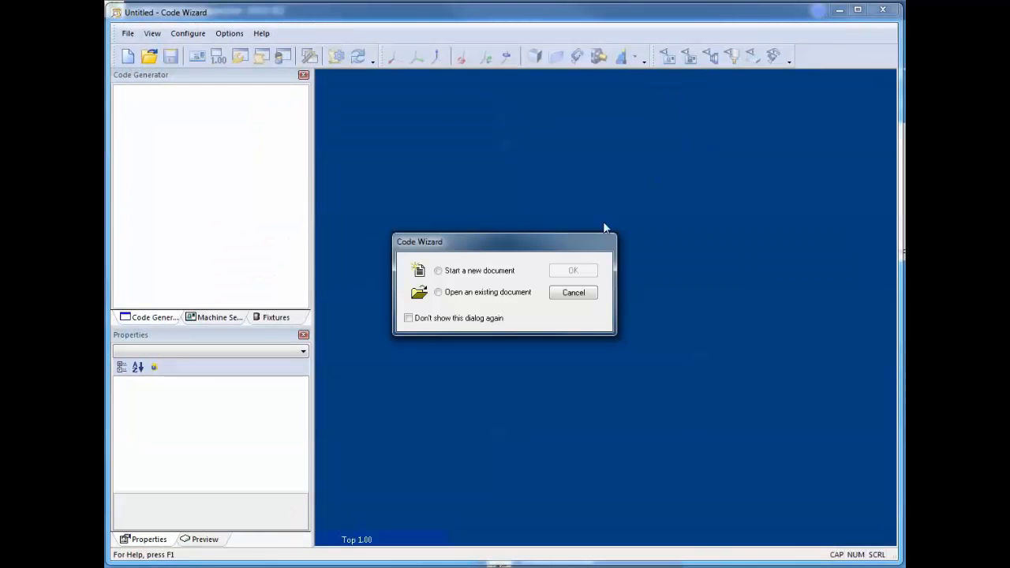
- Start a new document and choose Mill as the machine type
{"action": "left_click", "coordinate": [449, 297]}
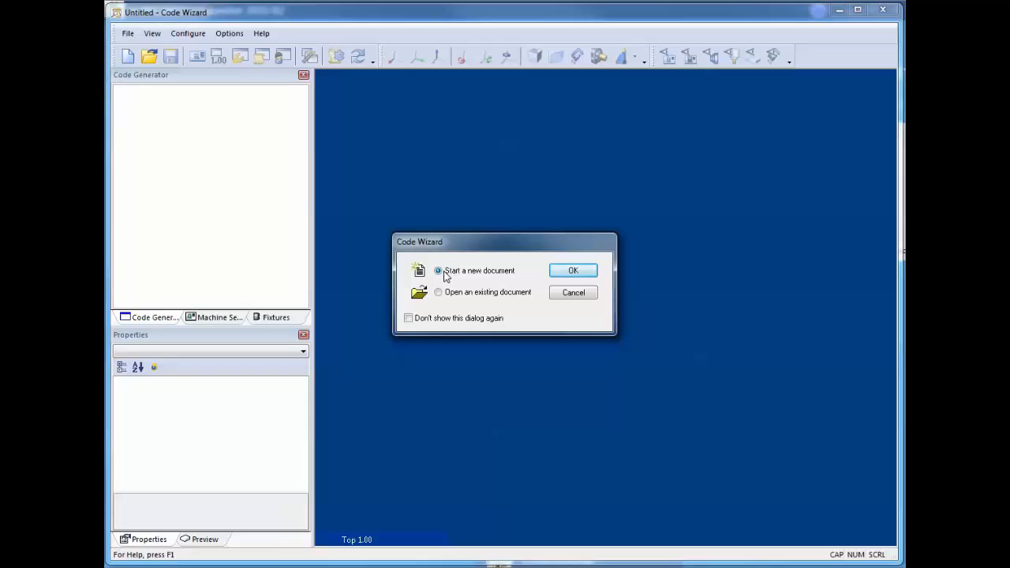
{"action": "left_click", "coordinate": [575, 271]}
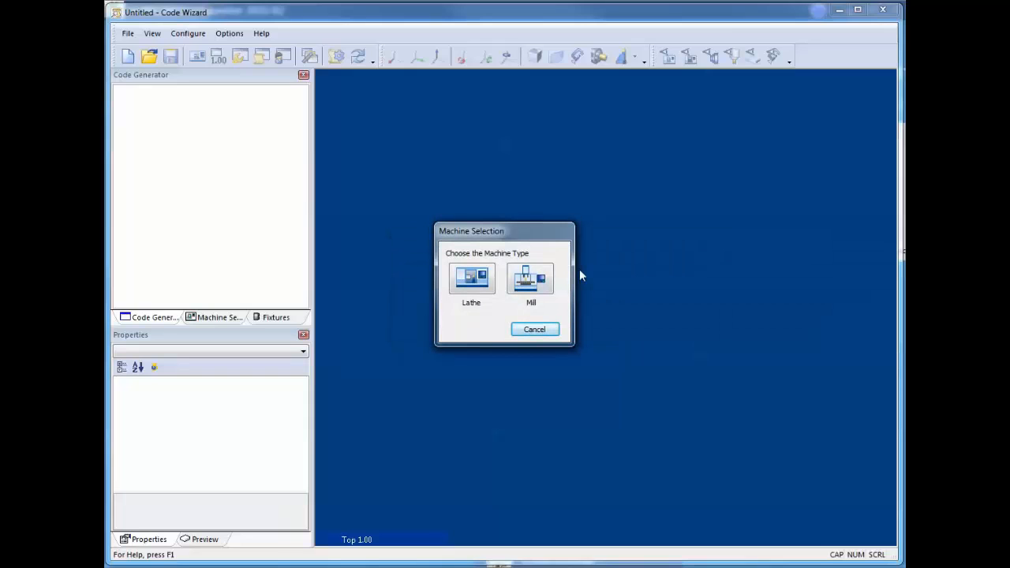
{"action": "left_click", "coordinate": [527, 281]}
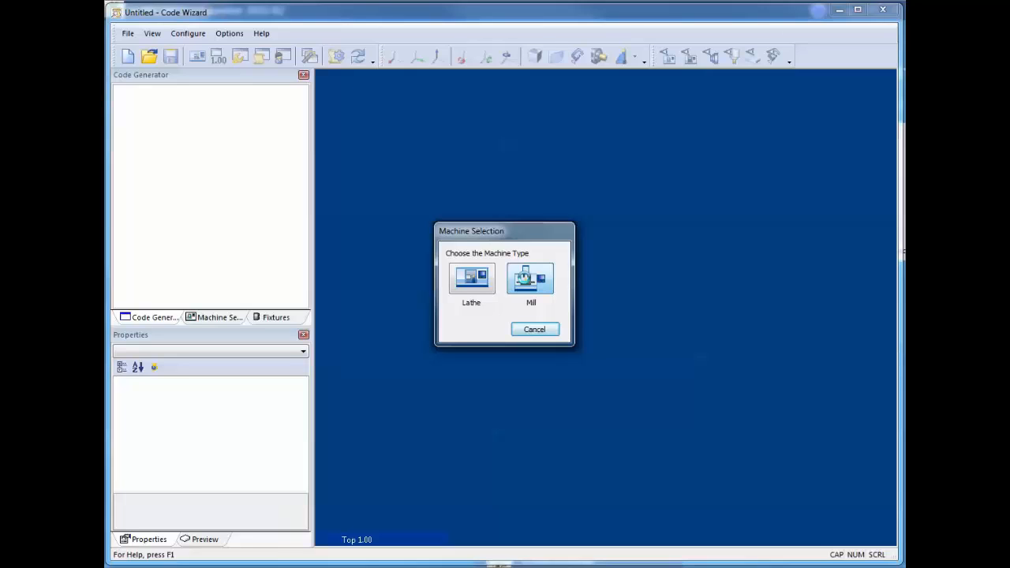
{"action": "left_click", "coordinate": [525, 278]}
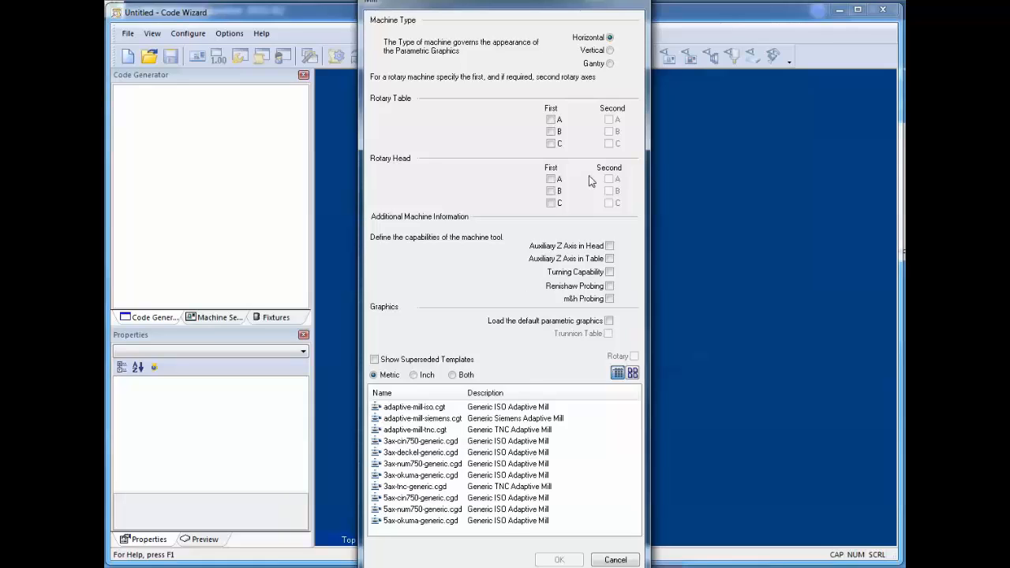
- Configure a vertical mill with default parametric graphics, based on the inch template adaptive-mill-iso-inch.cgt
{"action": "left_click", "coordinate": [609, 50]}
{"action": "left_click", "coordinate": [424, 379]}
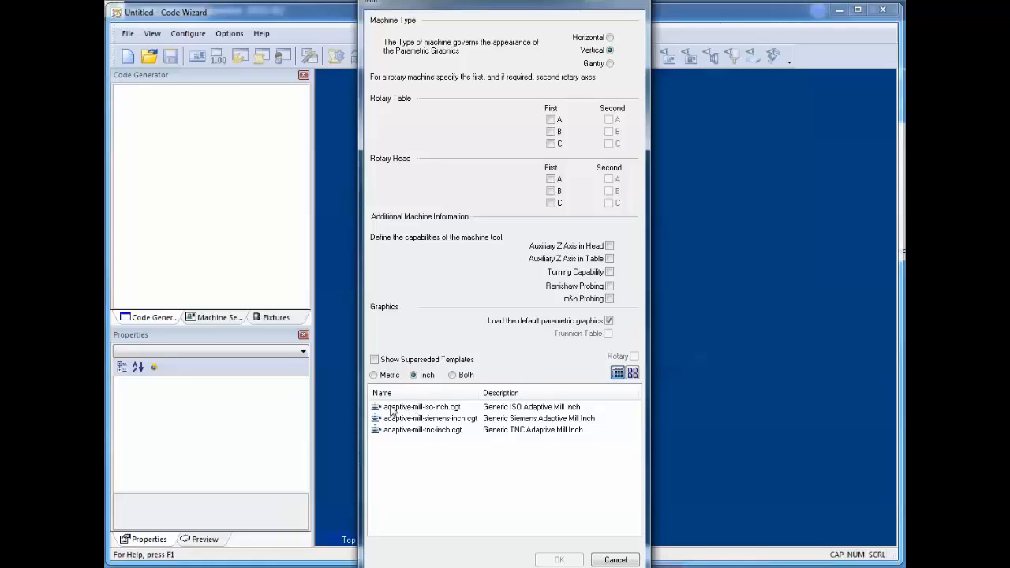
{"action": "left_click", "coordinate": [404, 410]}
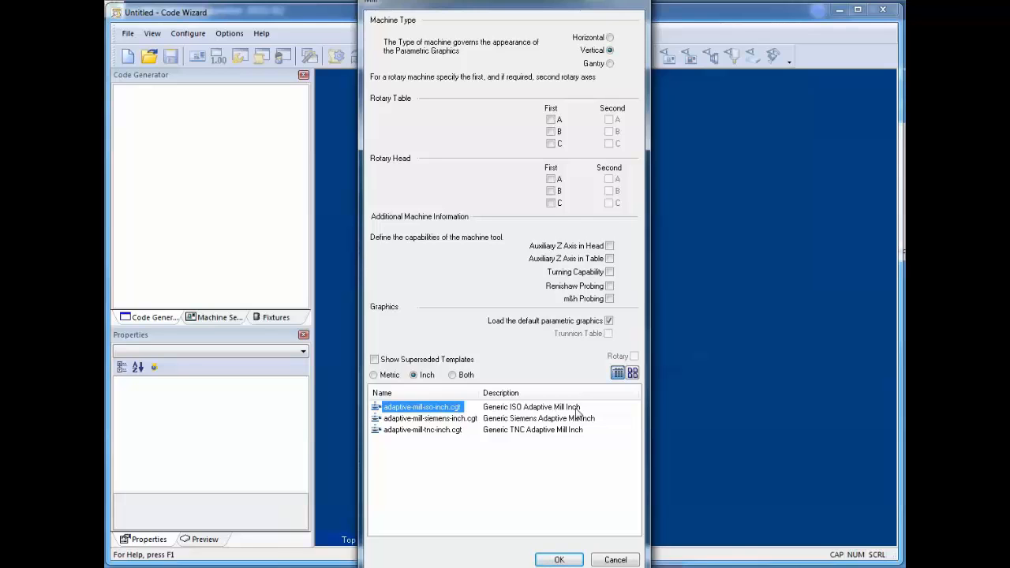
{"action": "left_click", "coordinate": [568, 560]}
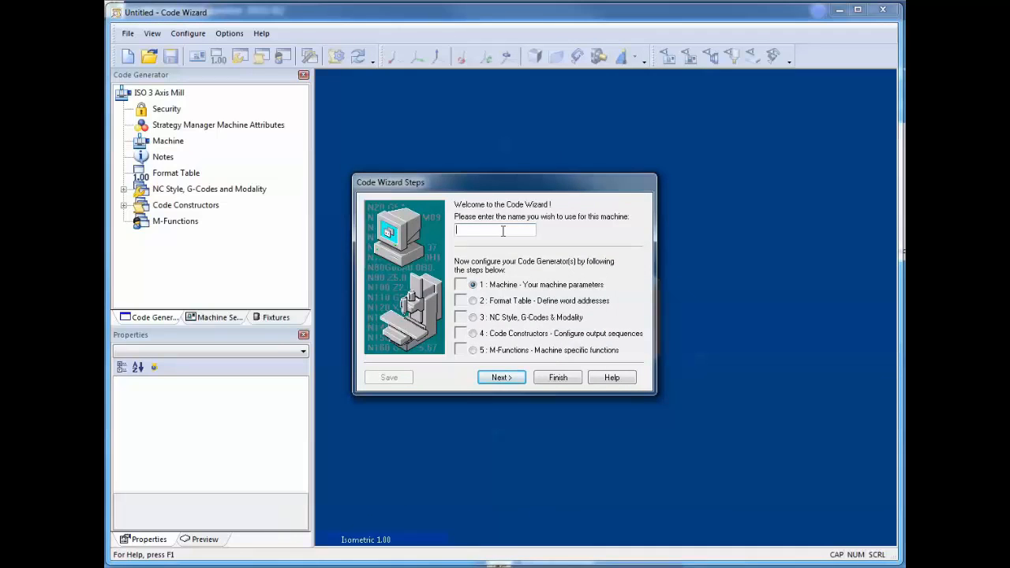
- Name the machine BASIC3V and finish the wizard with the default machine parameters, turret, spindle and gear settings
{"action": "type", "text": "BASIC3"}
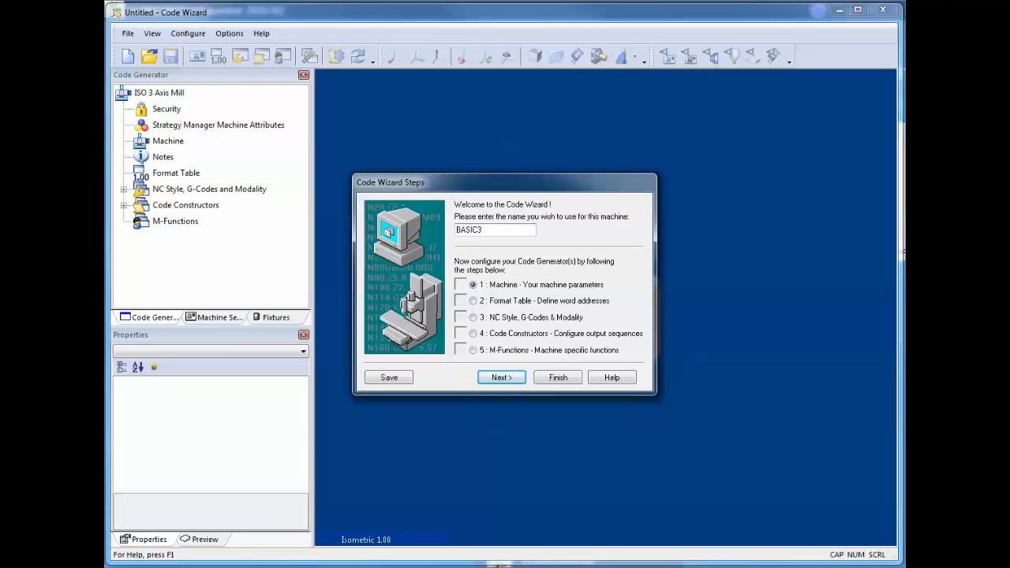
{"action": "type", "text": "M"}
{"action": "left_click", "coordinate": [512, 379]}
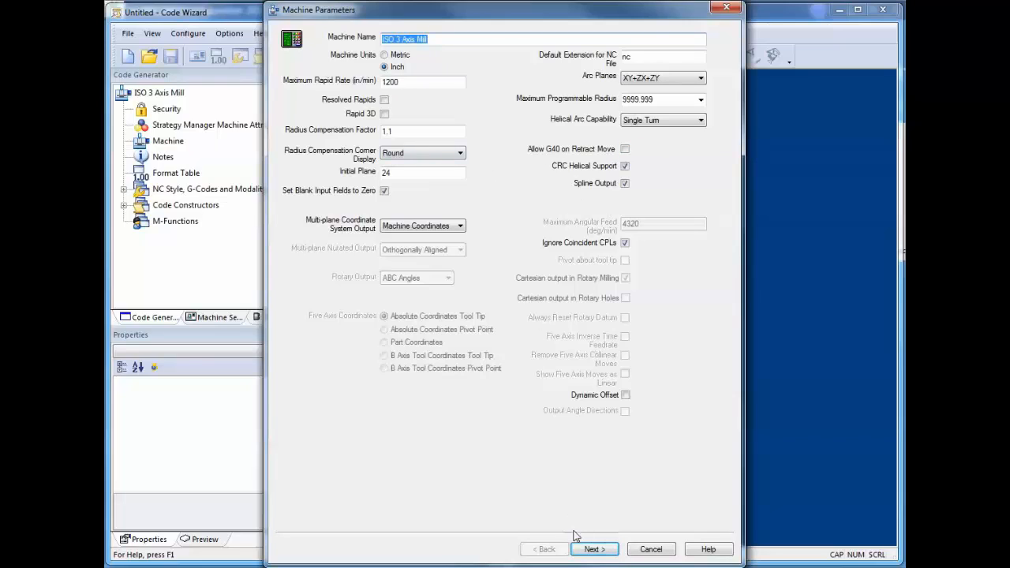
{"action": "left_click", "coordinate": [594, 550]}
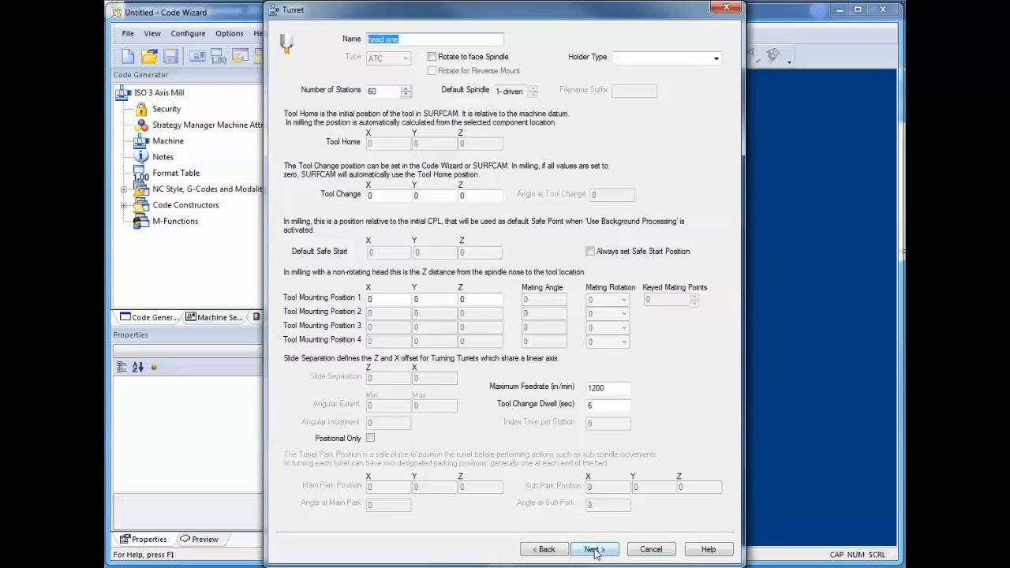
{"action": "left_click", "coordinate": [594, 550]}
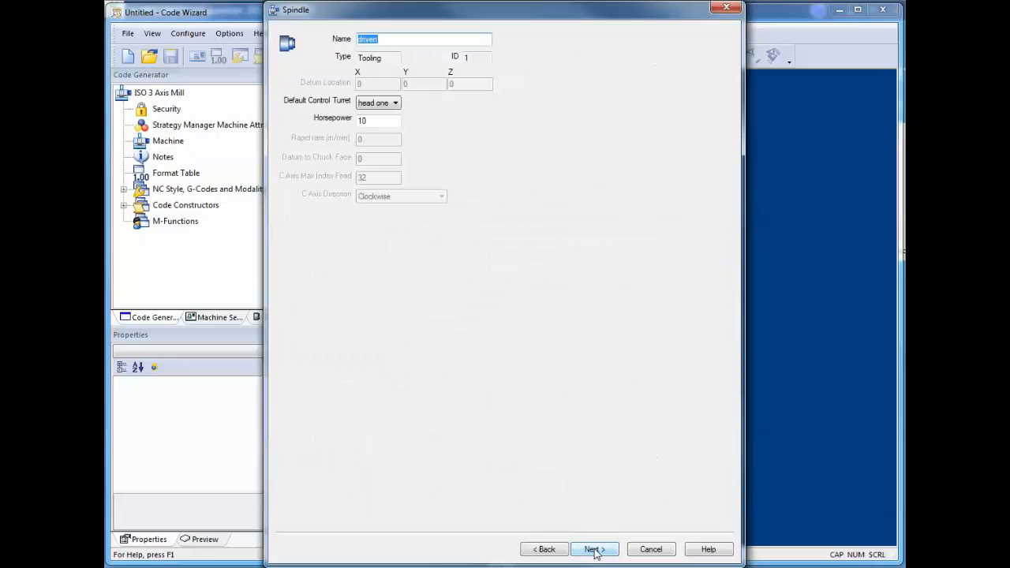
{"action": "left_click", "coordinate": [594, 549]}
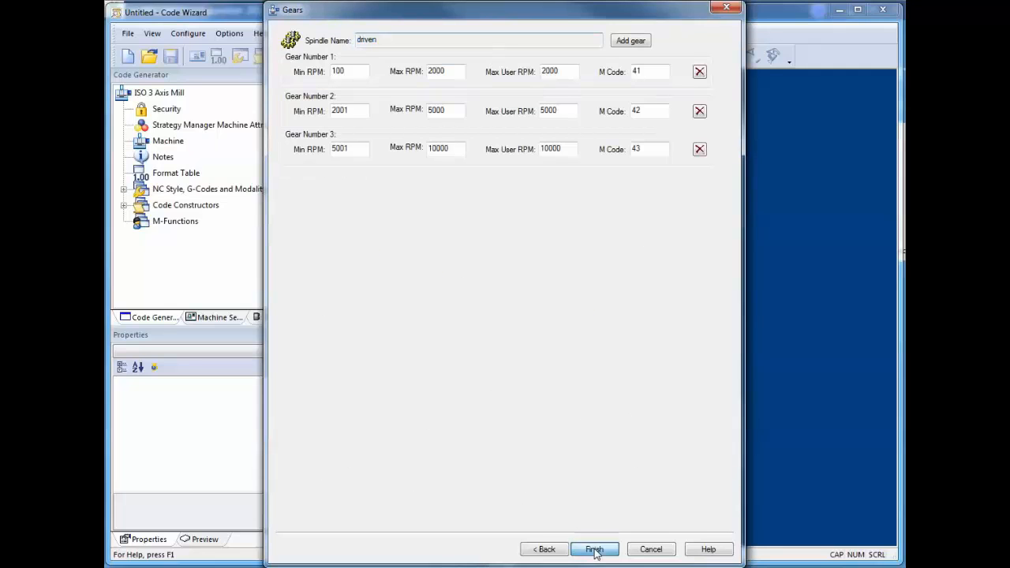
{"action": "left_click", "coordinate": [594, 549]}
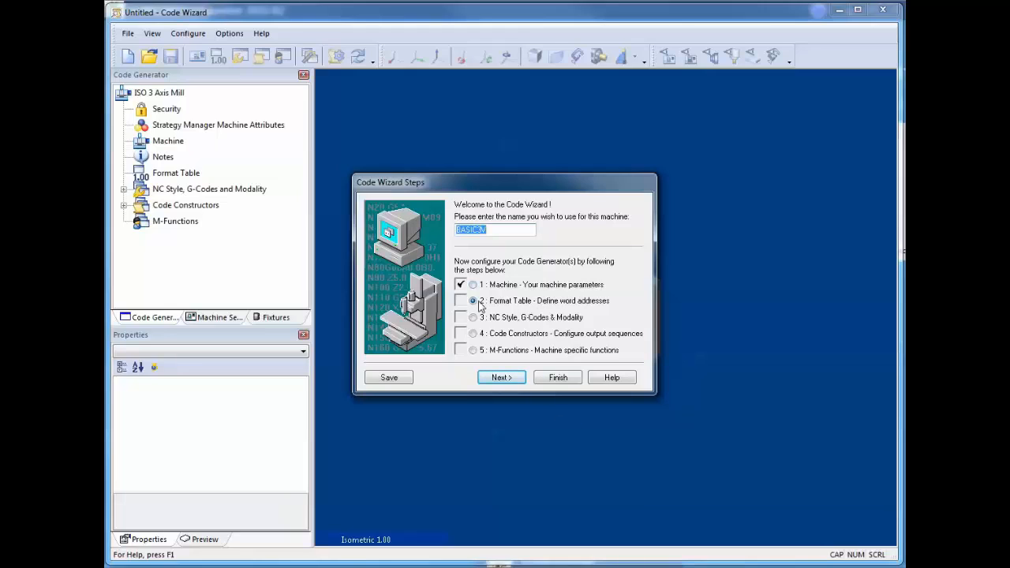
{"action": "left_click", "coordinate": [558, 378]}
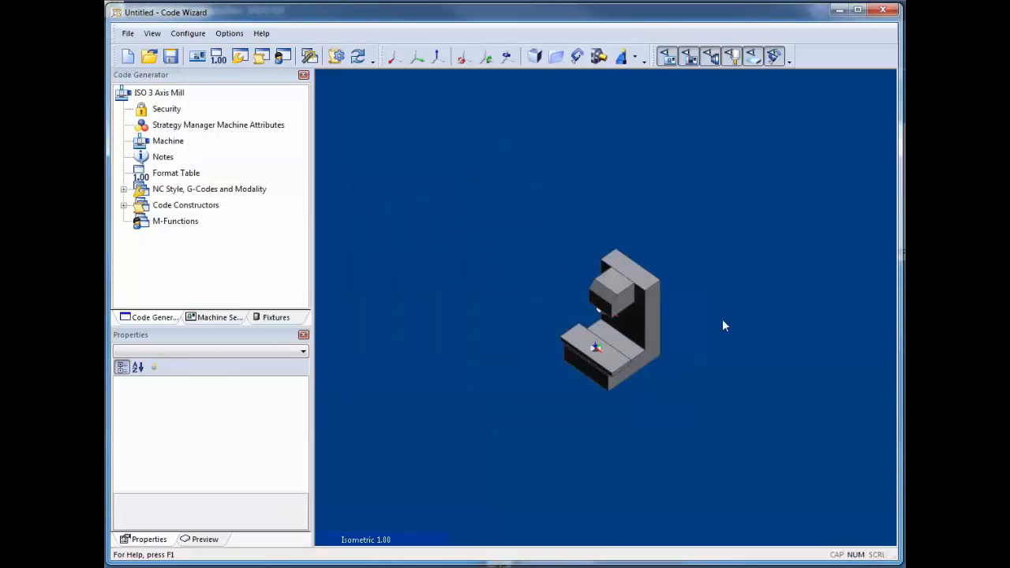
- Examine the mill model and test the Z axis travel in the machine setup, returning its position to 0
{"action": "scroll", "coordinate": [670, 375], "scroll_direction": "up", "scroll_amount": 6}
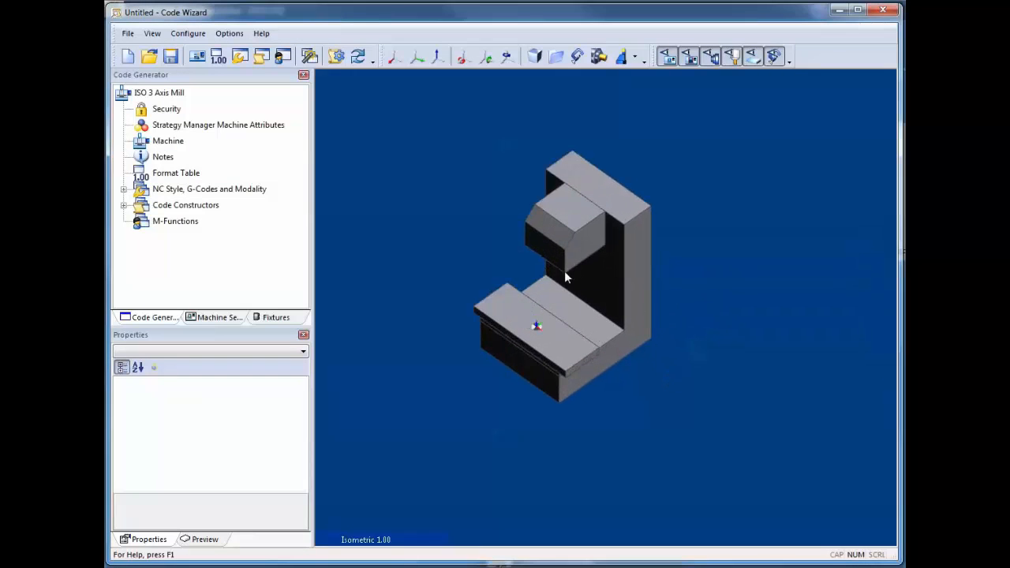
{"action": "scroll", "coordinate": [564, 271], "scroll_direction": "up", "scroll_amount": 2}
{"action": "scroll", "coordinate": [538, 300], "scroll_direction": "up", "scroll_amount": 2}
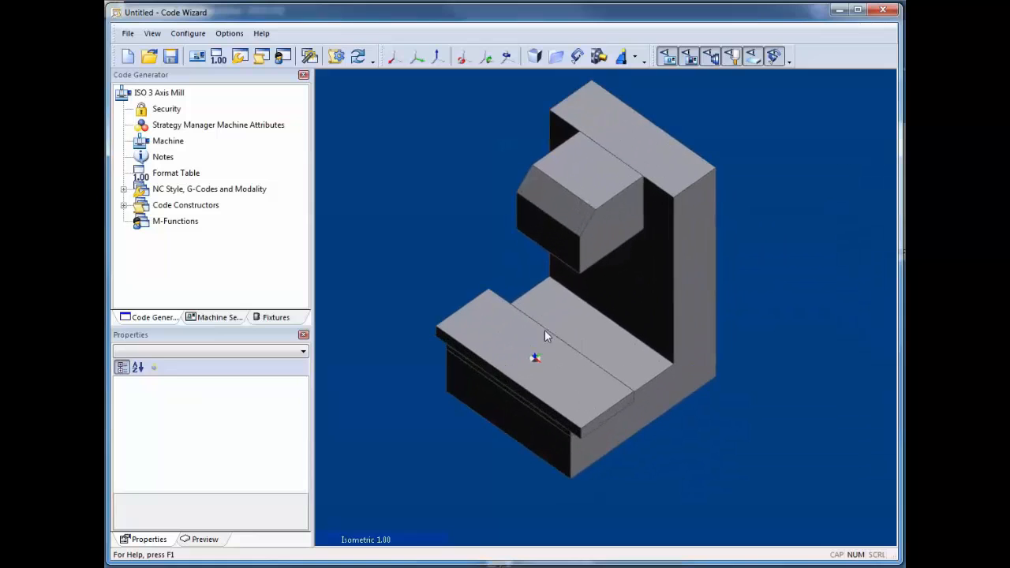
{"action": "middle_click_drag", "start_coordinate": [543, 337], "coordinate": [539, 302]}
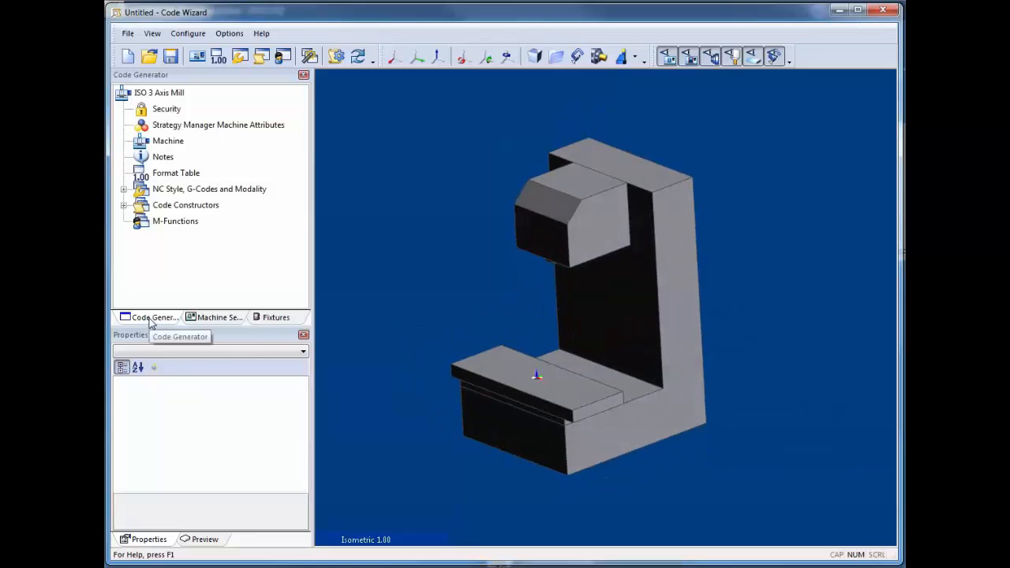
{"action": "left_click", "coordinate": [220, 319]}
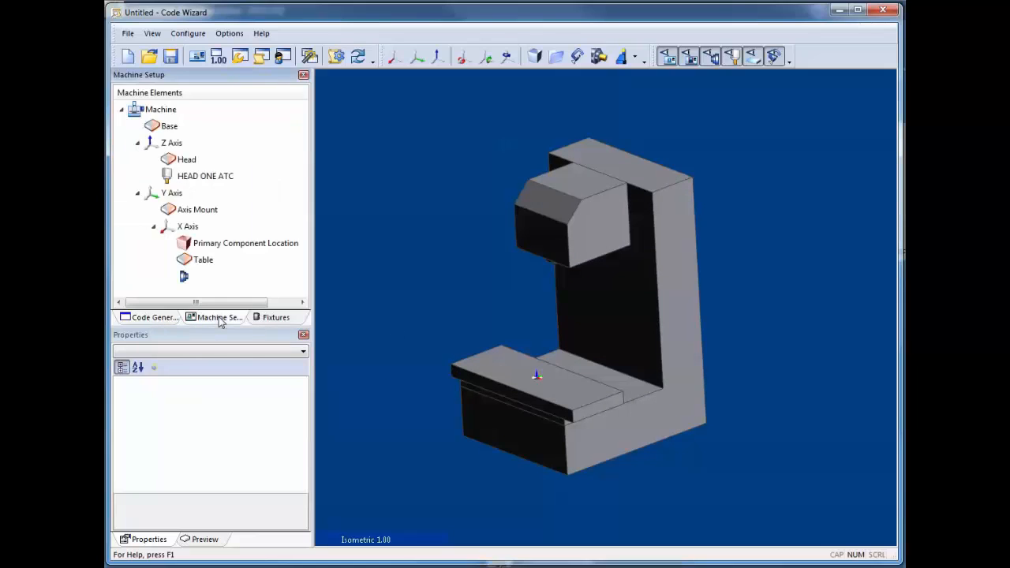
{"action": "left_click", "coordinate": [171, 144]}
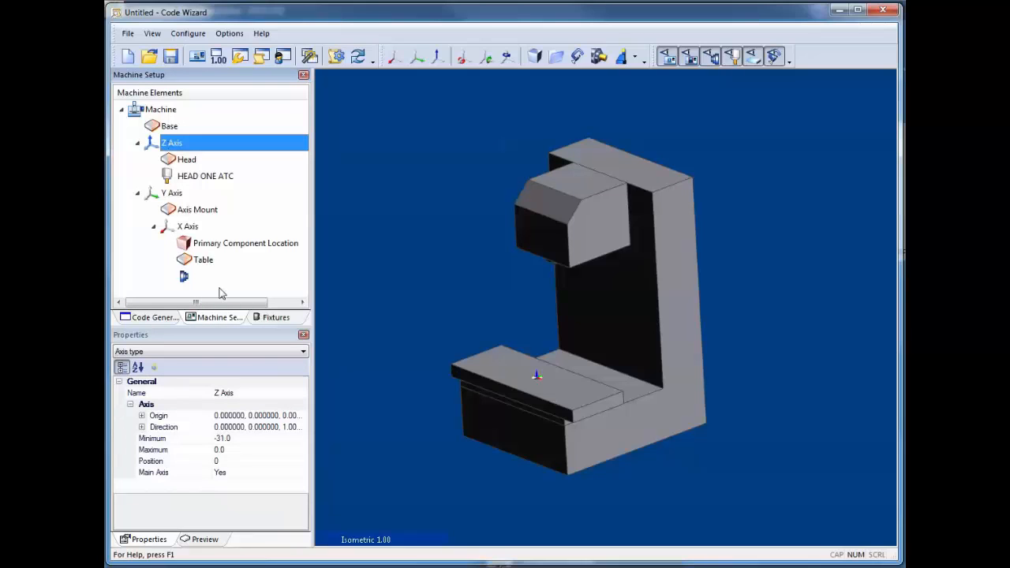
{"action": "left_click", "coordinate": [230, 462]}
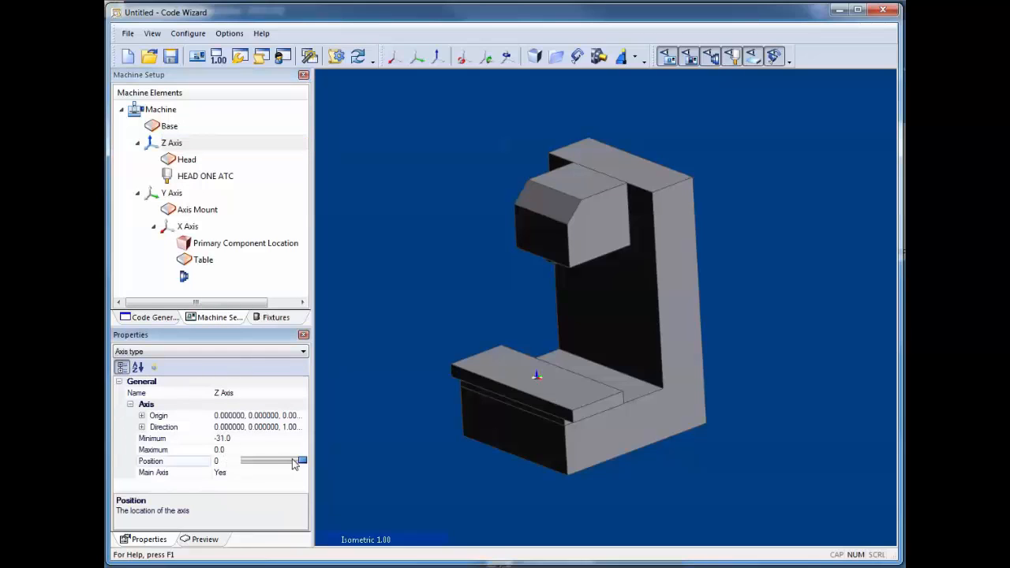
{"action": "mouse_move", "coordinate": [301, 462]}
{"action": "left_mouse_down"}
{"action": "mouse_move", "coordinate": [241, 466]}
{"action": "mouse_move", "coordinate": [313, 460]}
{"action": "left_mouse_up"}
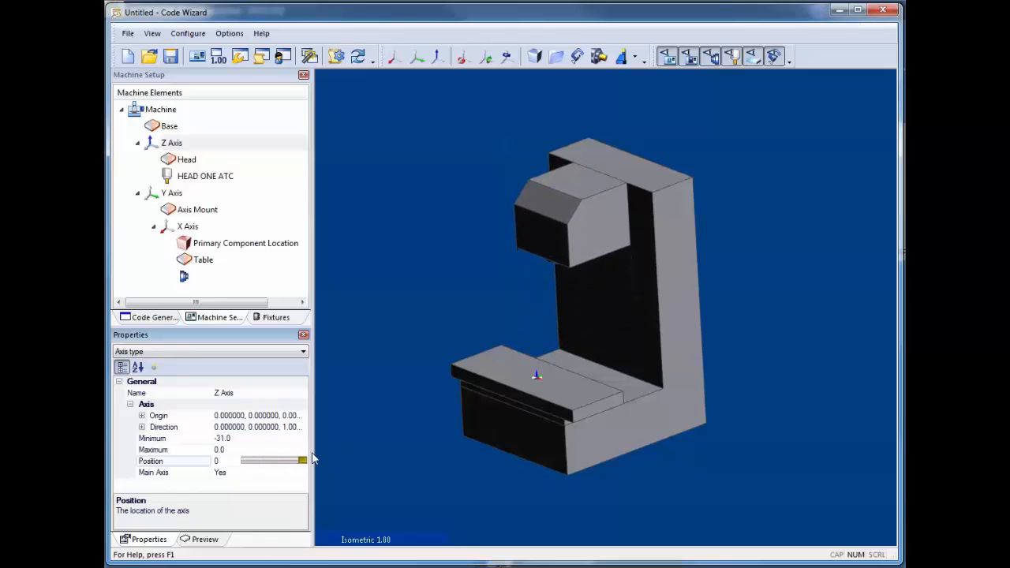
- Test the X axis travel on the mill model and return its position to 0
{"action": "left_click", "coordinate": [187, 226]}
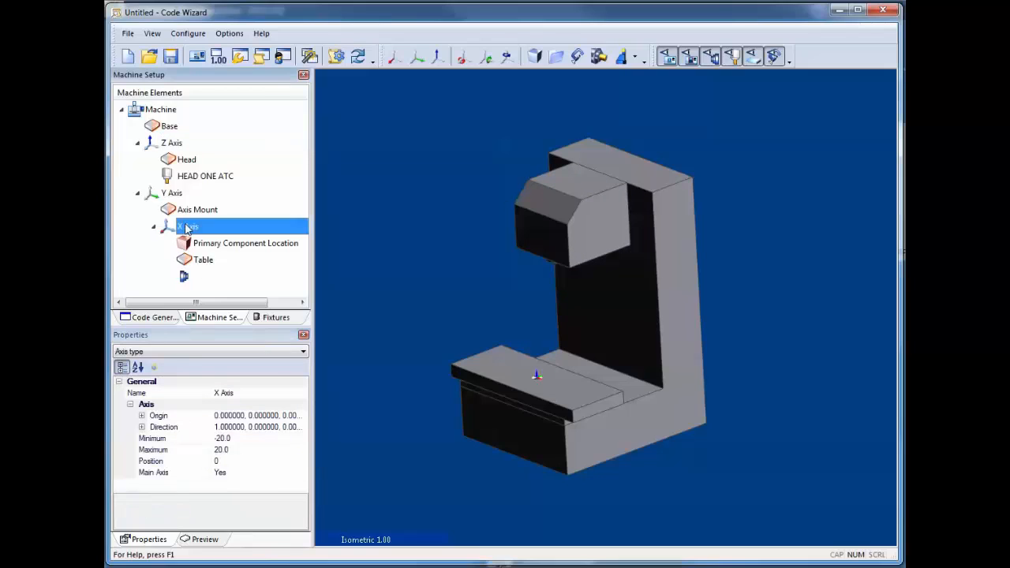
{"action": "left_click", "coordinate": [235, 463]}
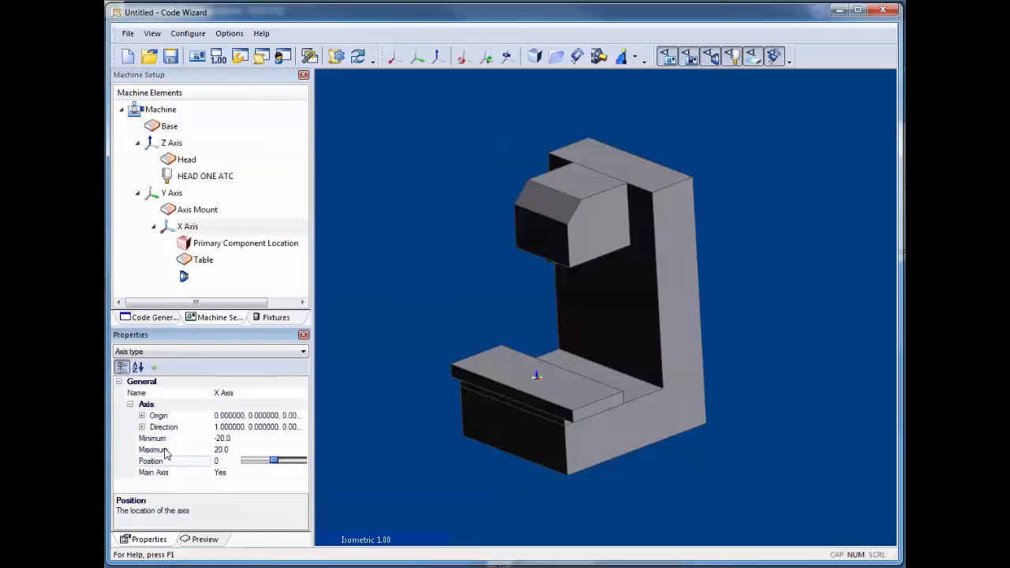
{"action": "mouse_move", "coordinate": [275, 463]}
{"action": "left_mouse_down"}
{"action": "mouse_move", "coordinate": [240, 466]}
{"action": "mouse_move", "coordinate": [309, 460]}
{"action": "mouse_move", "coordinate": [236, 463]}
{"action": "mouse_move", "coordinate": [273, 459]}
{"action": "left_mouse_up"}
- Save the post processor document as BASIC3V in the PPWC_Posts folder
{"action": "left_click", "coordinate": [338, 60]}
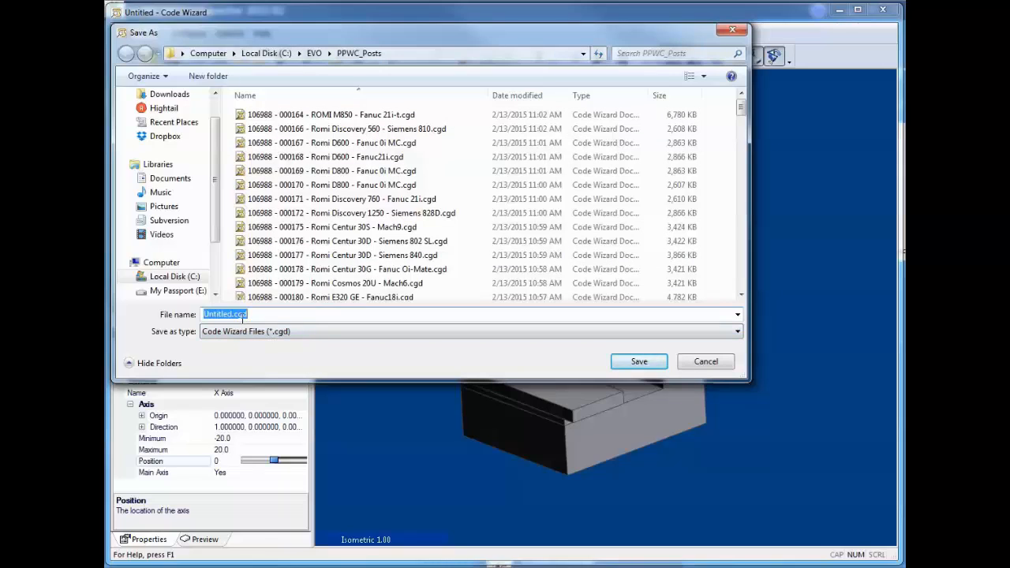
{"action": "left_click_drag", "start_coordinate": [237, 314], "coordinate": [204, 314]}
{"action": "type", "text": "BASIC3V"}
{"action": "left_click", "coordinate": [646, 362]}
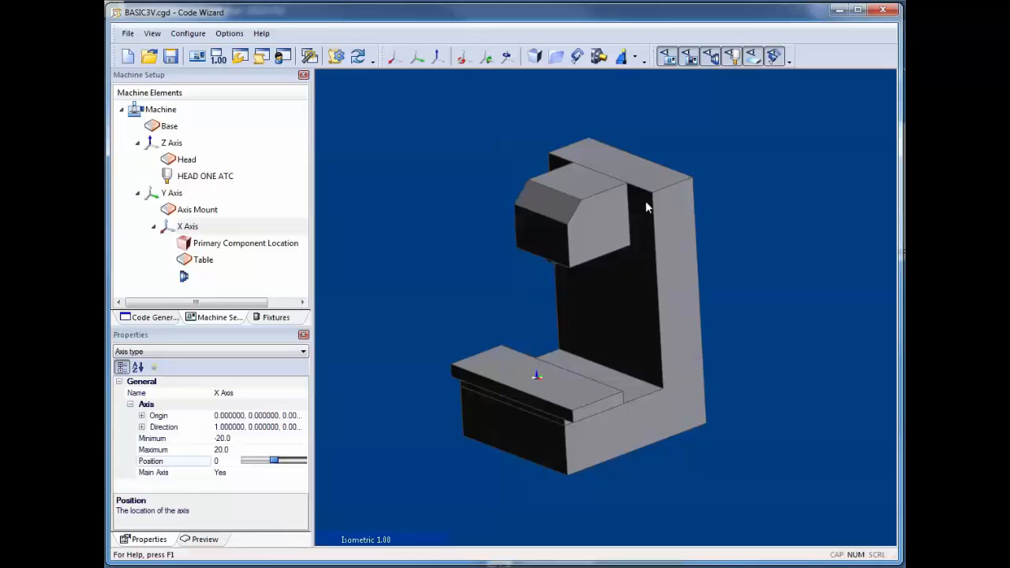
- Minimize Code Wizard, return to the launcher's SURFCAM Evo page and open Machine Manager
{"action": "left_click", "coordinate": [840, 10]}
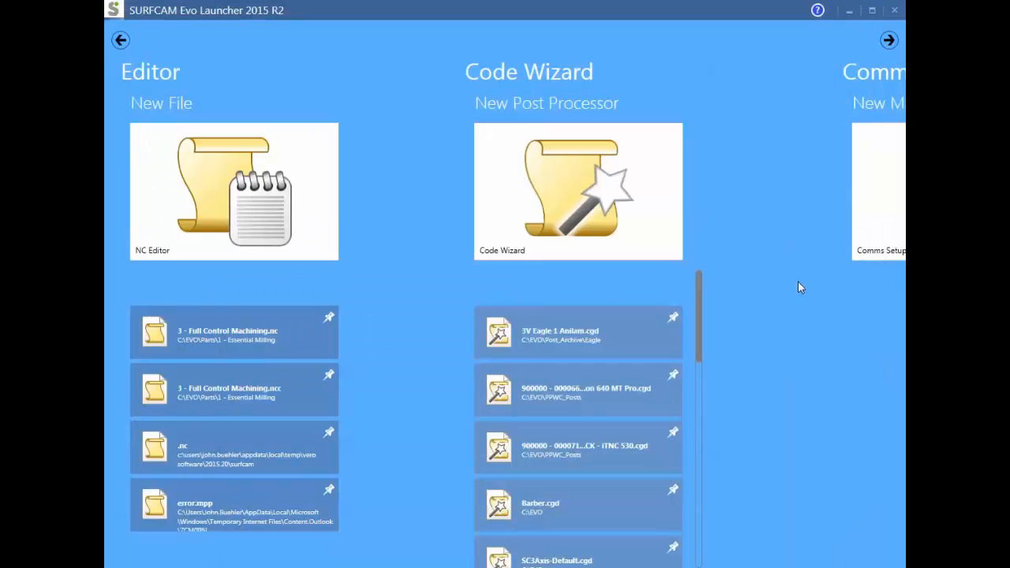
{"action": "left_click", "coordinate": [121, 40]}
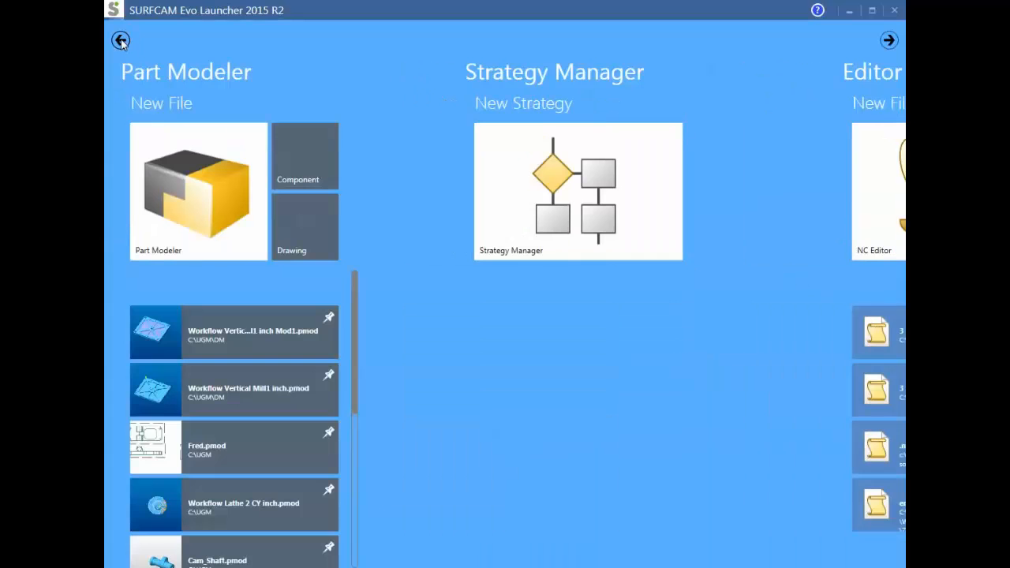
{"action": "left_click", "coordinate": [120, 40]}
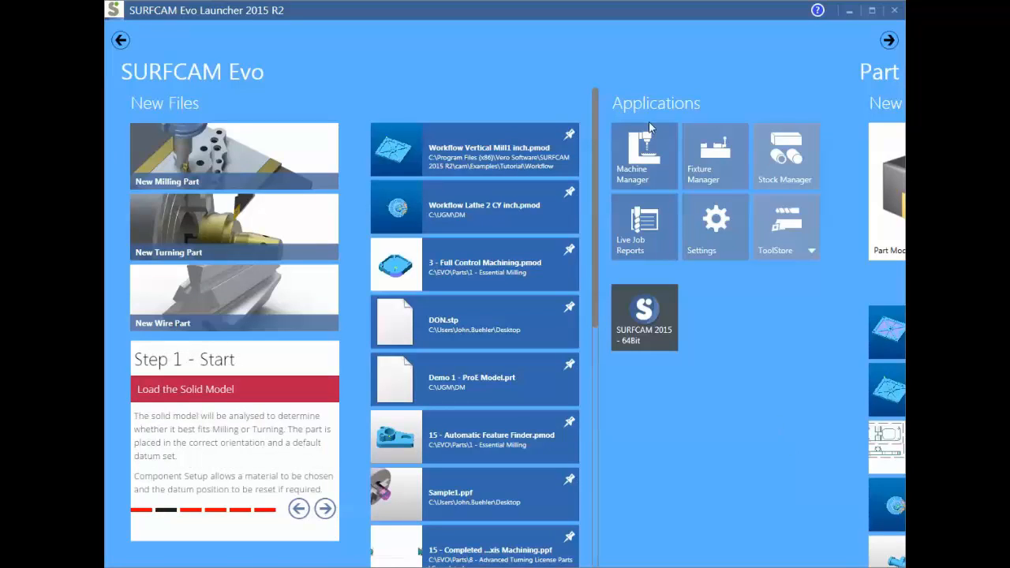
{"action": "left_click", "coordinate": [645, 165]}
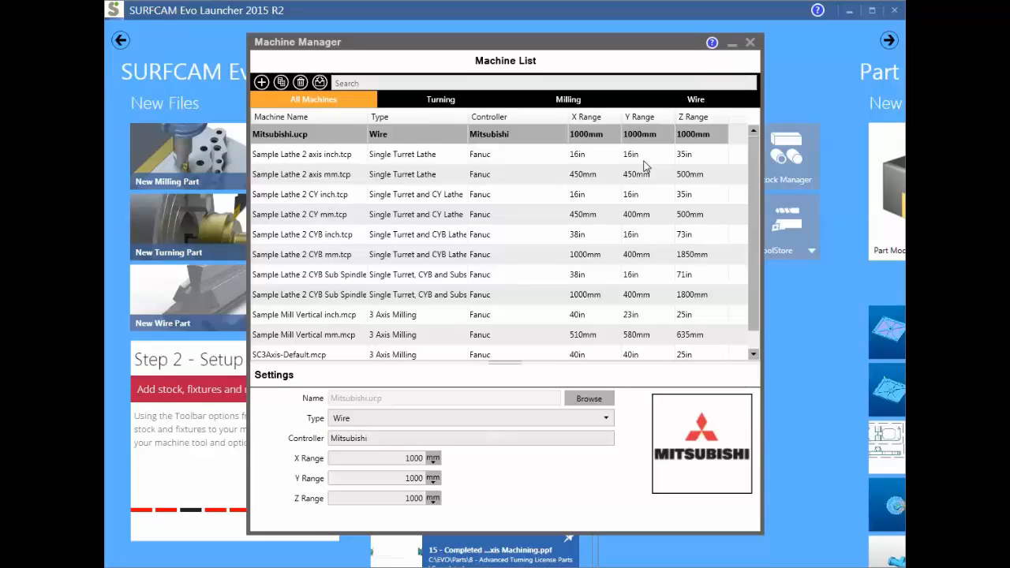
- Review the turning and milling machine lists, including the settings of Sample Mill Vertical mm.mcp and SC3Axis-Default.mcp
{"action": "left_click", "coordinate": [444, 110]}
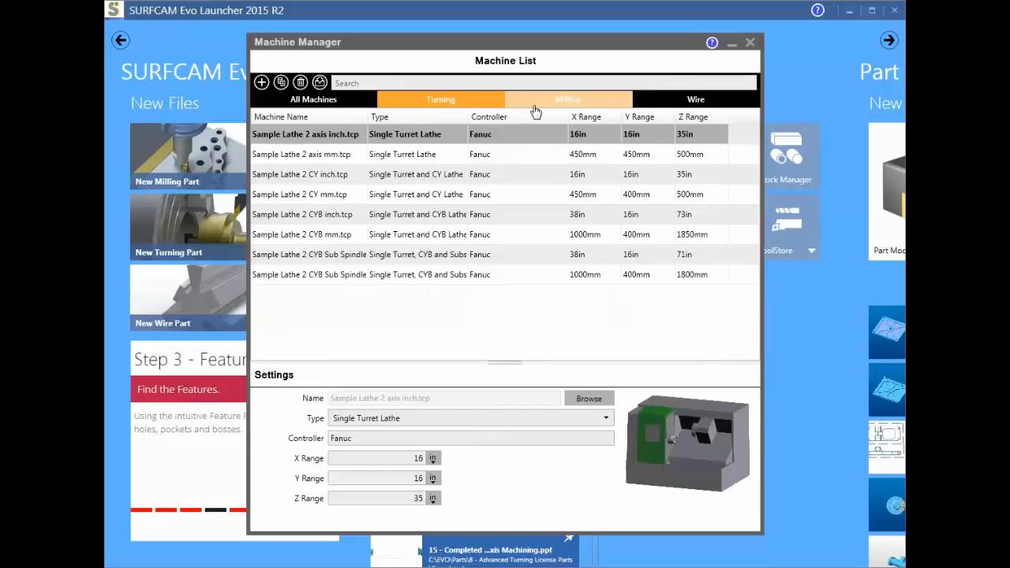
{"action": "left_click", "coordinate": [573, 104]}
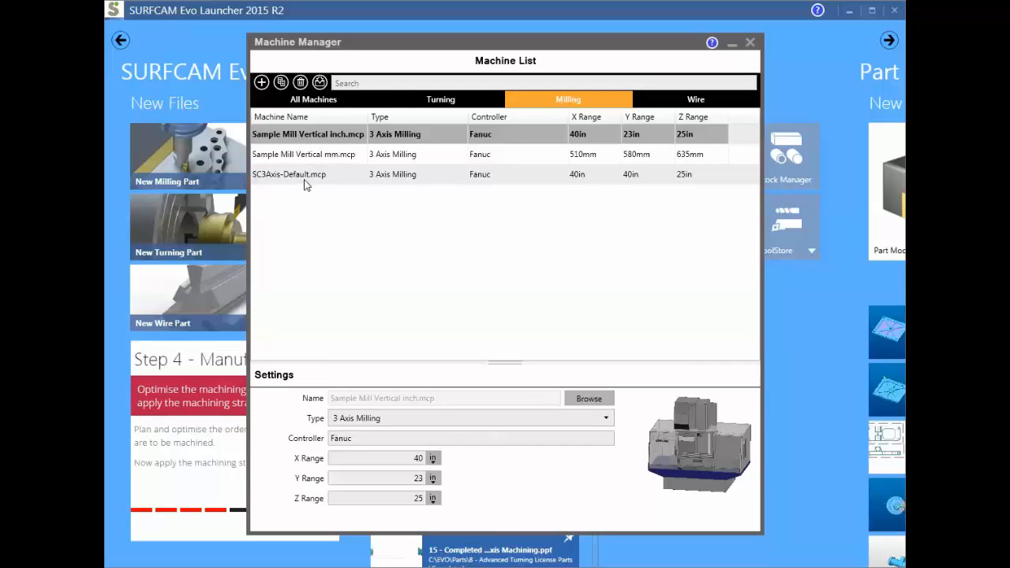
{"action": "left_click", "coordinate": [332, 156]}
{"action": "left_click", "coordinate": [322, 174]}
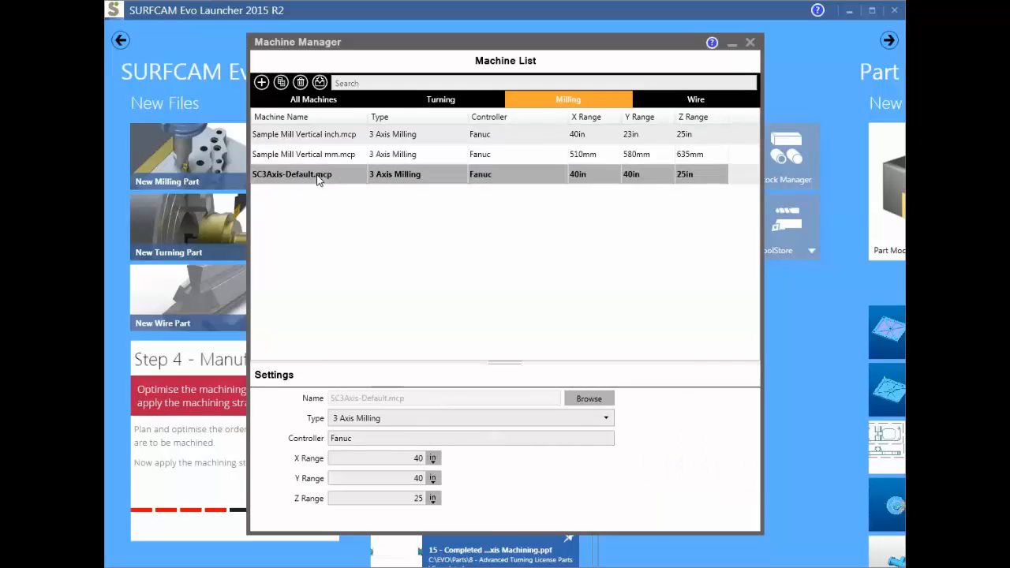
- Compare the settings of the Sample Mill Vertical inch, Sample Mill Vertical mm and SC3Axis-Default milling machines
{"action": "left_click", "coordinate": [323, 138]}
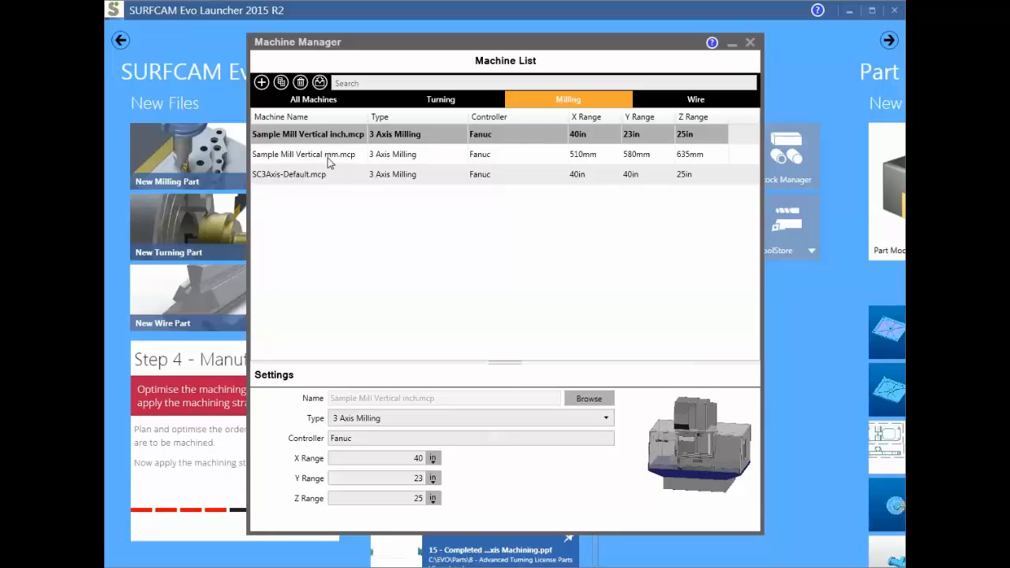
{"action": "left_click", "coordinate": [329, 156]}
{"action": "left_click", "coordinate": [323, 177]}
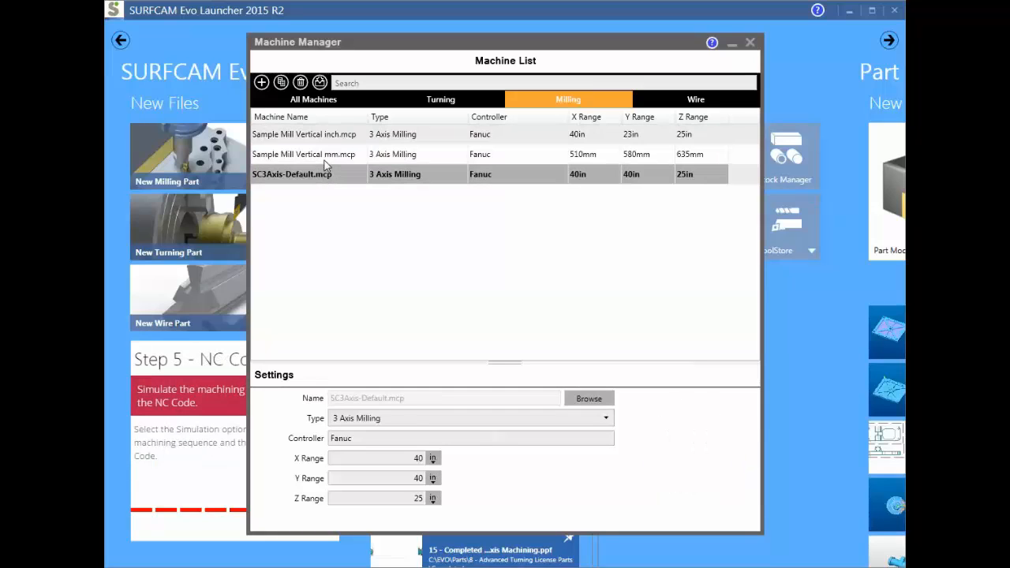
{"action": "left_click", "coordinate": [326, 163]}
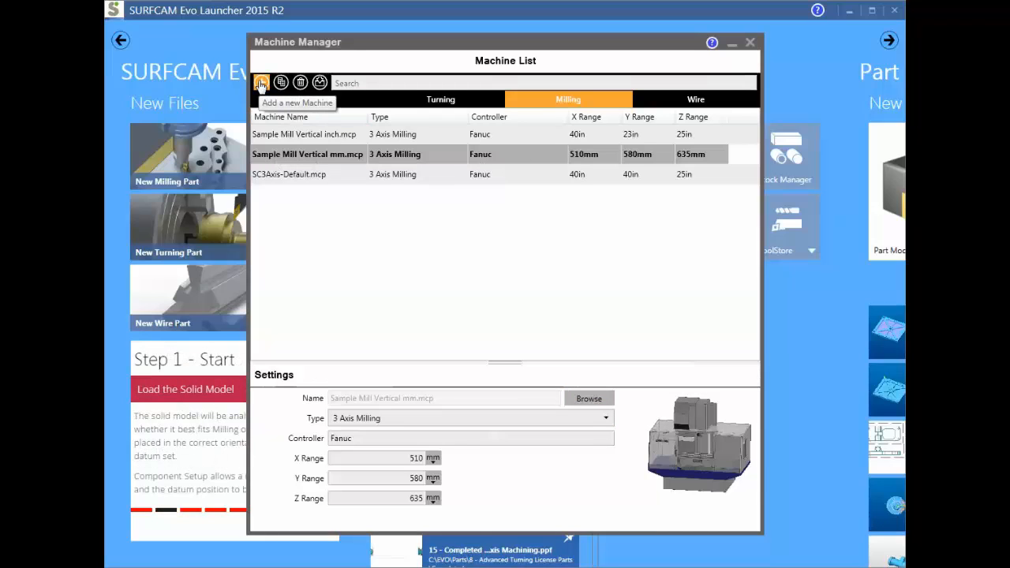
- Add a new 3 Axis Milling machine and load its post processor file BASIC3V.mcp from the Machdef folder
{"action": "left_click", "coordinate": [260, 84]}
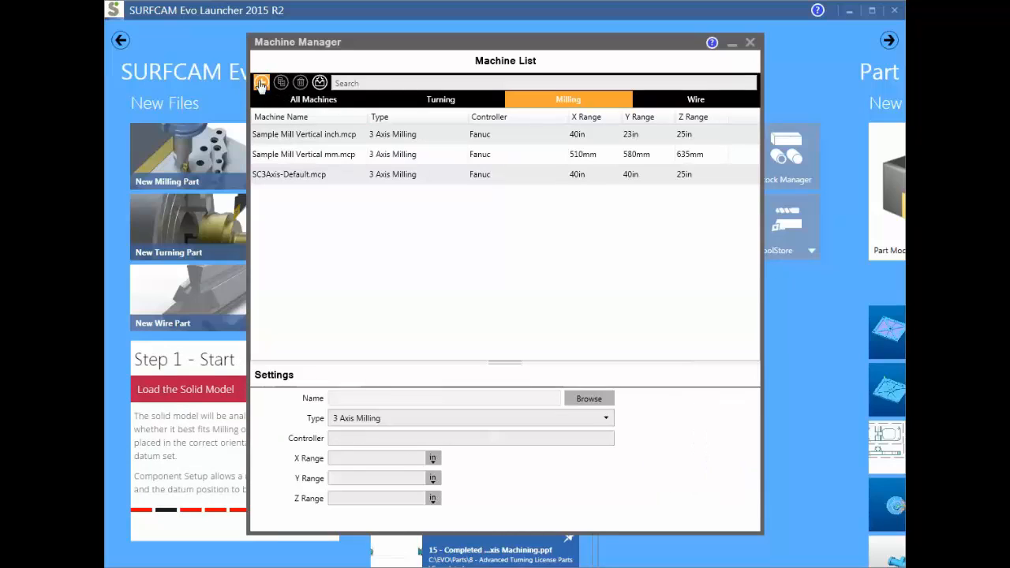
{"action": "left_click", "coordinate": [589, 398]}
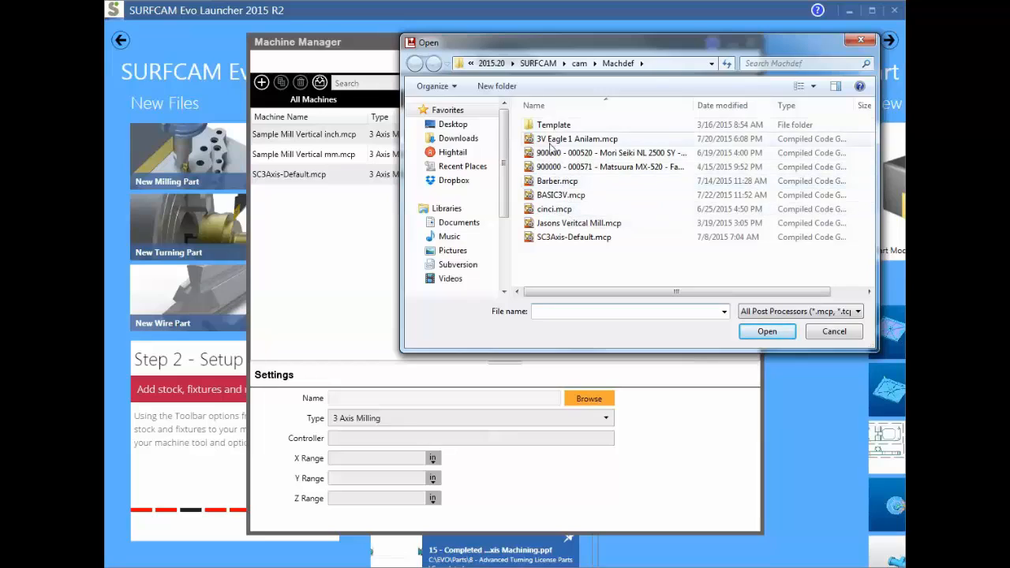
{"action": "left_click", "coordinate": [712, 63]}
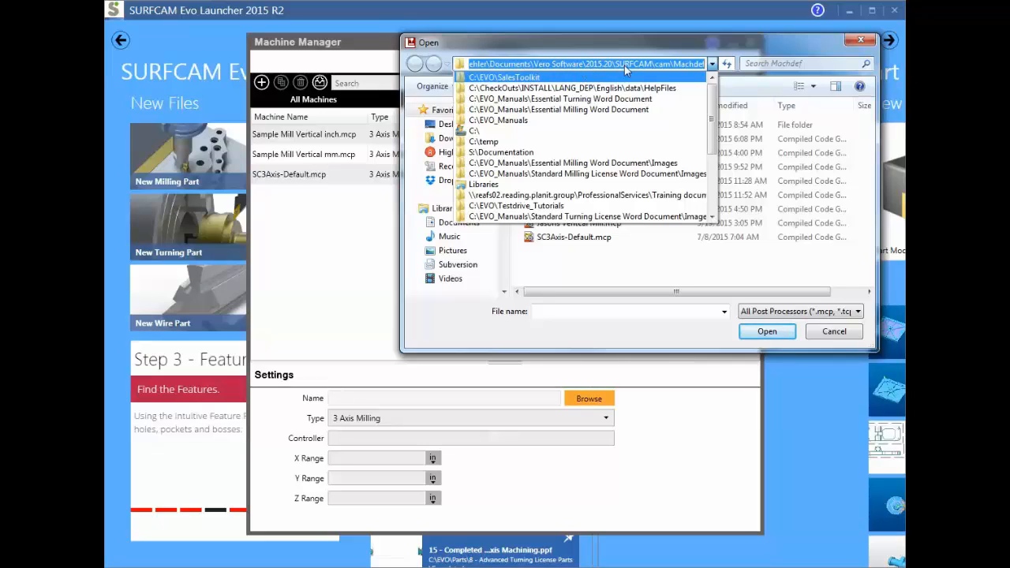
{"action": "left_click", "coordinate": [703, 41]}
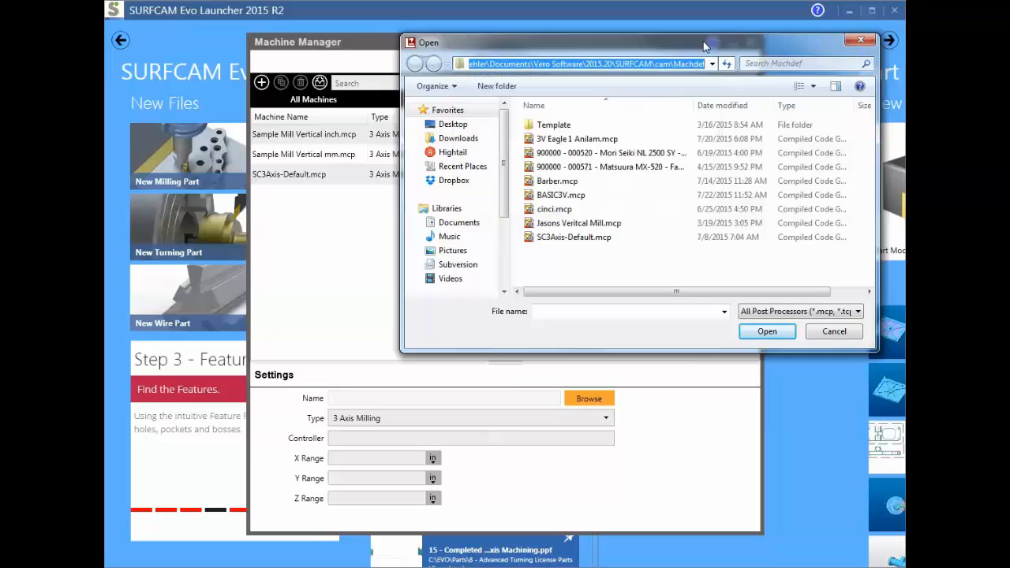
{"action": "left_click", "coordinate": [576, 197]}
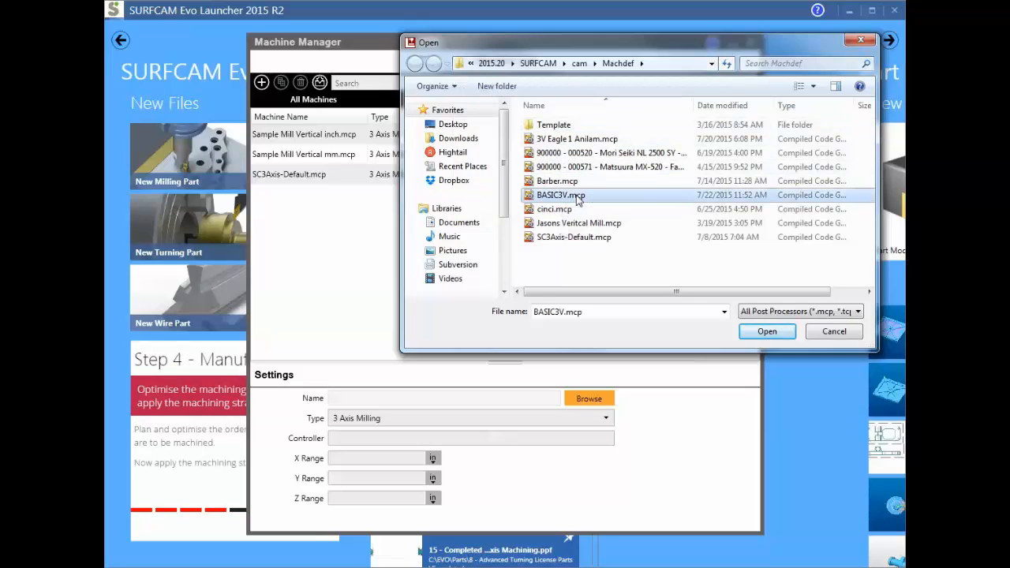
{"action": "left_click", "coordinate": [773, 332]}
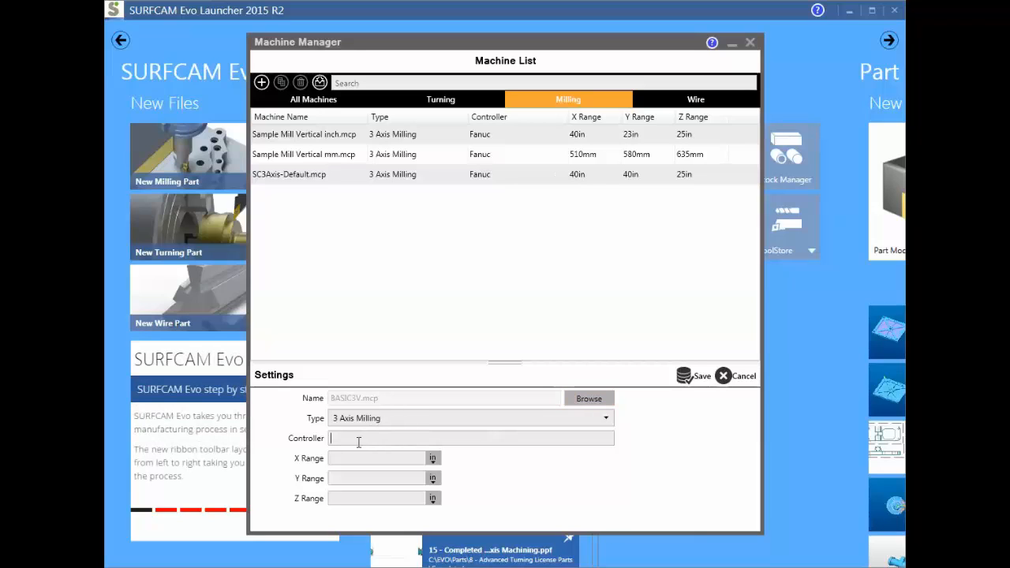
- Set the new machine's controller to ISO and its X, Y and Z ranges to 40, 20 and 31 in, and save it
{"action": "type", "text": "ISO"}
{"action": "type", "text": "40"}
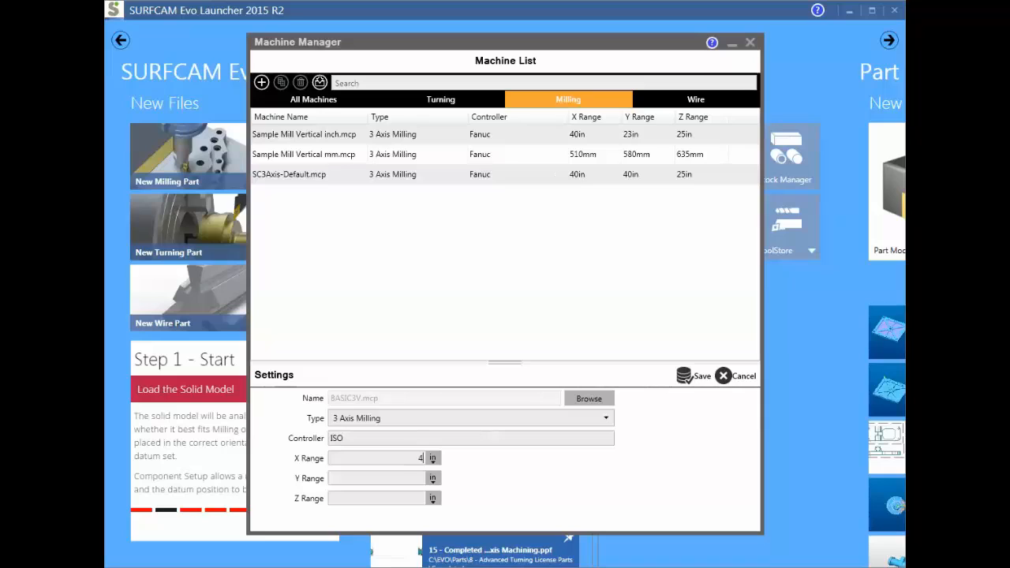
{"action": "left_click", "coordinate": [393, 474]}
{"action": "type", "text": "20"}
{"action": "left_click", "coordinate": [398, 496]}
{"action": "type", "text": "31"}
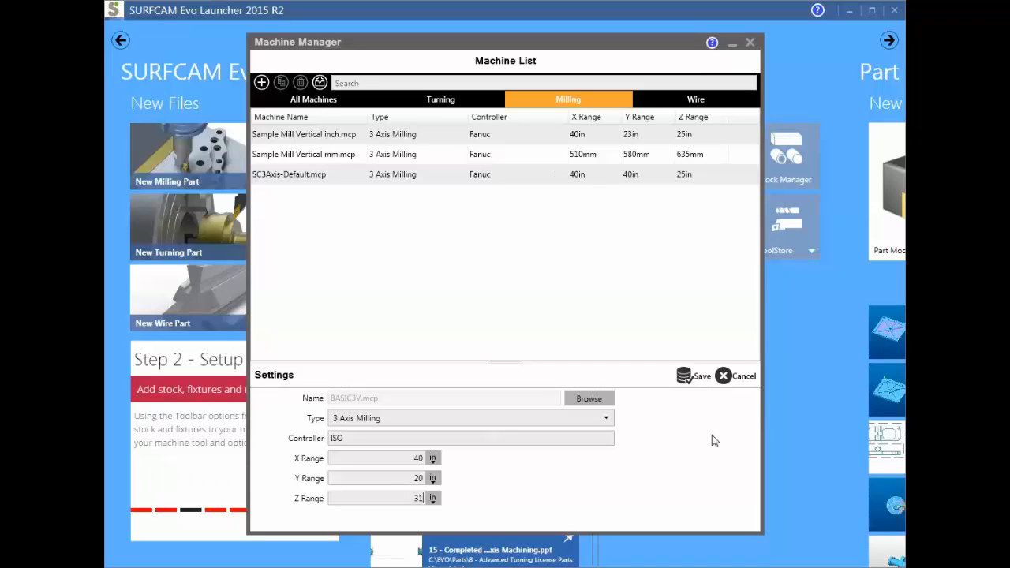
{"action": "left_click", "coordinate": [698, 376]}
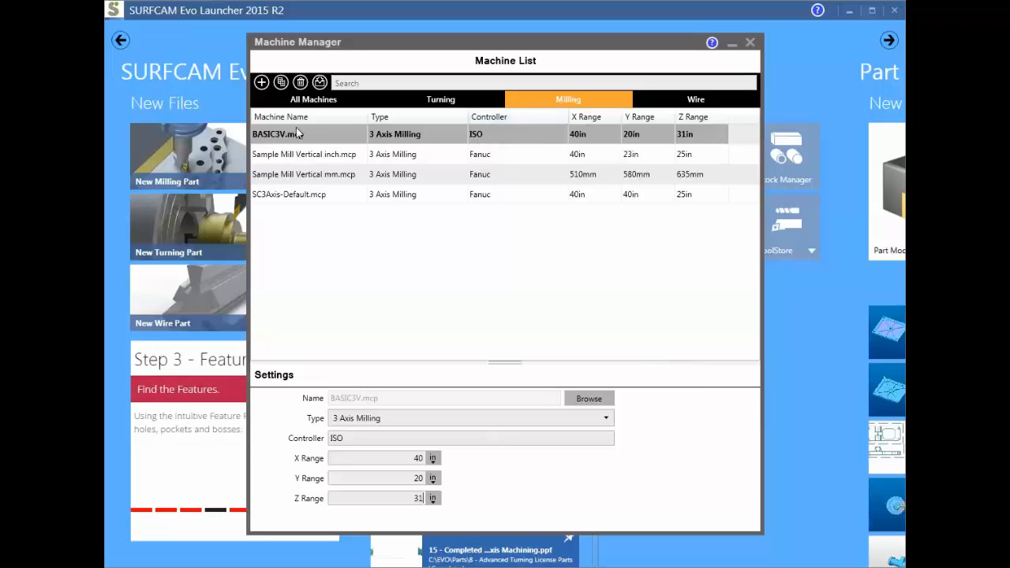
- Close Machine Manager, open the recent file Workflow Vertical Mill1 inch.pmod in SURFCAM and collapse the Component Setup panel
{"action": "left_click", "coordinate": [751, 44]}
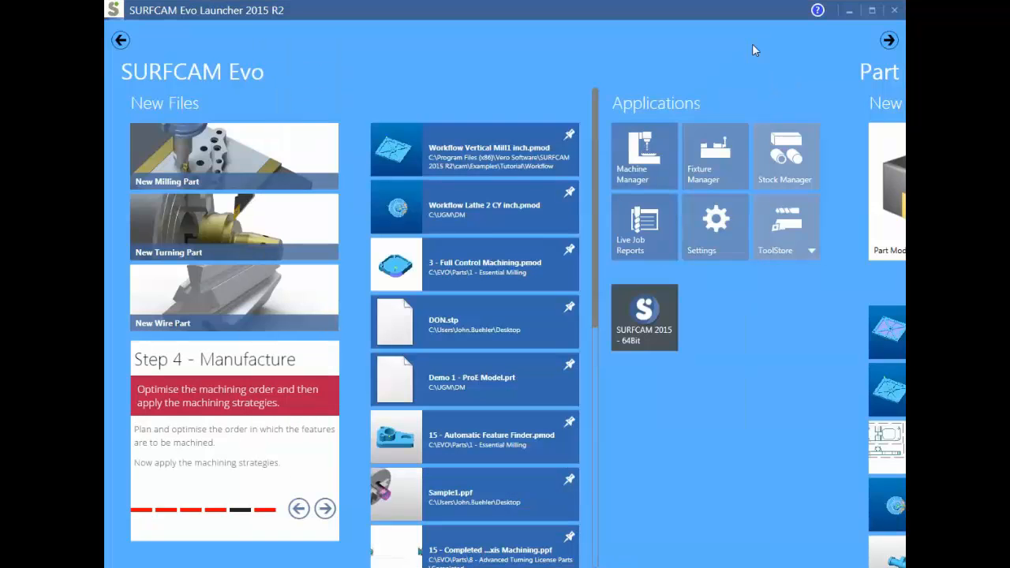
{"action": "left_click", "coordinate": [505, 149]}
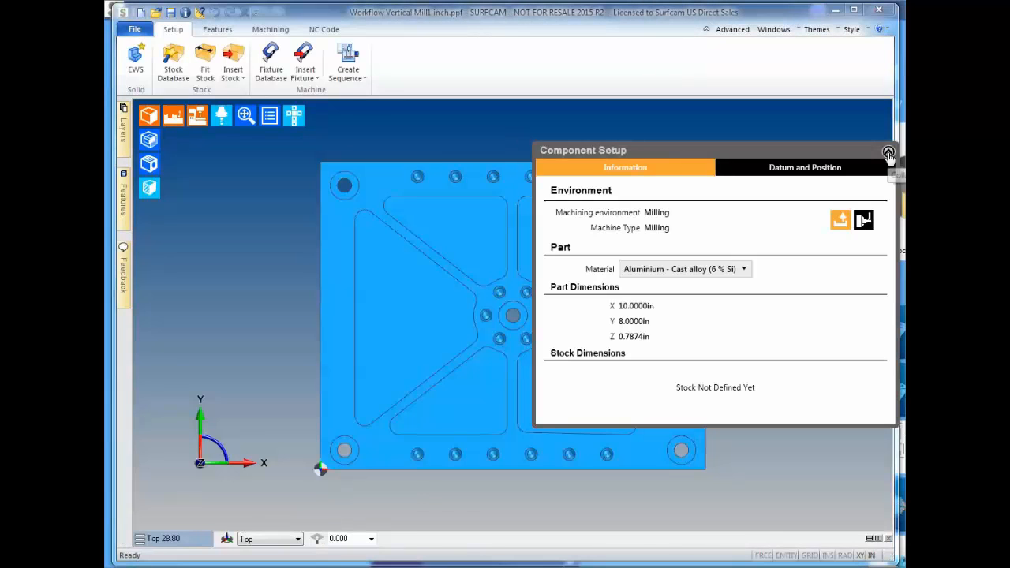
{"action": "left_click", "coordinate": [887, 151]}
- Create a milling sequence for the part using the BASIC3V.mcp machine and the New Toolkit.17 toolkit
{"action": "left_click", "coordinate": [348, 57]}
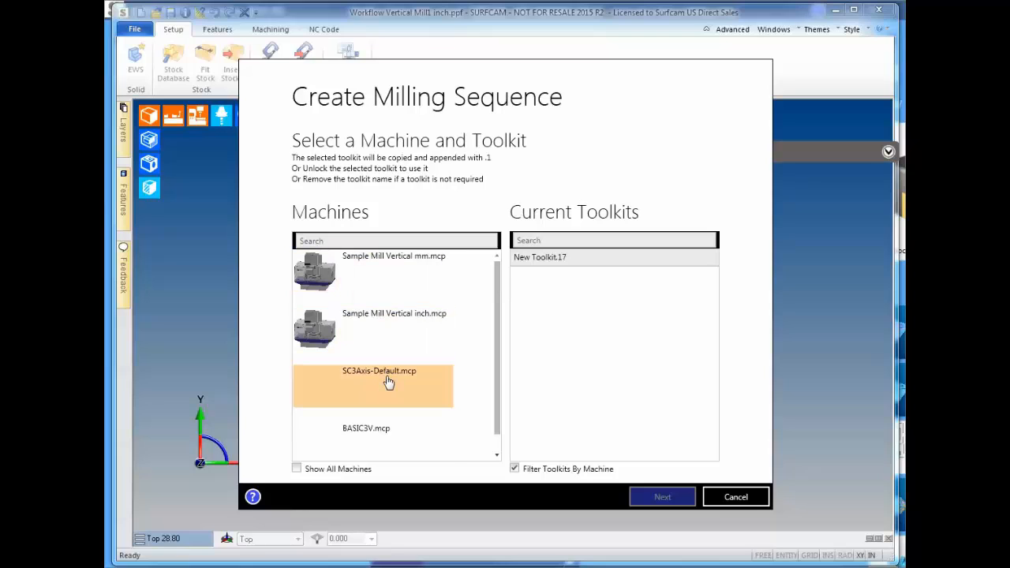
{"action": "left_click", "coordinate": [371, 434]}
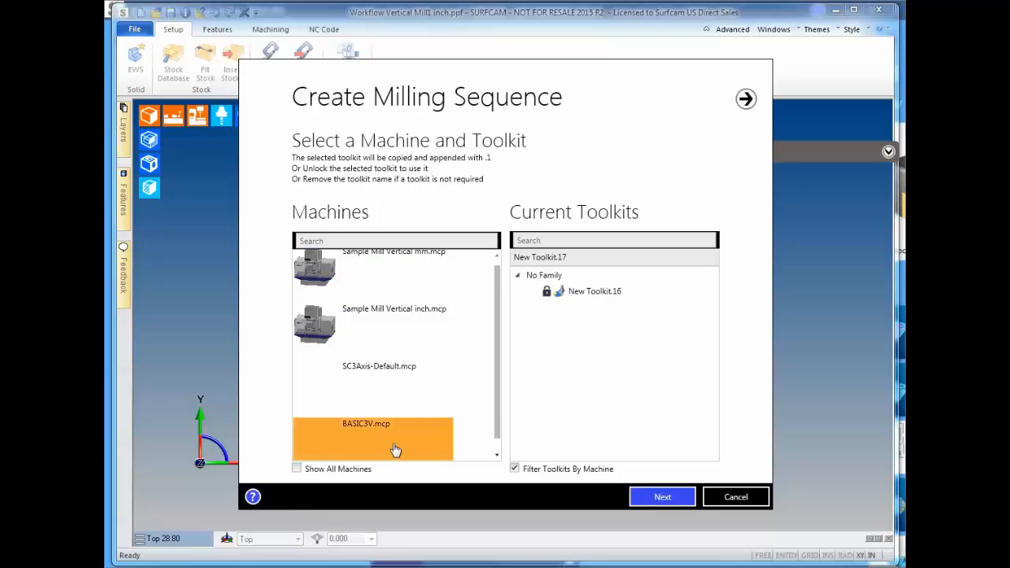
{"action": "left_click", "coordinate": [663, 499]}
{"action": "left_click", "coordinate": [665, 500]}
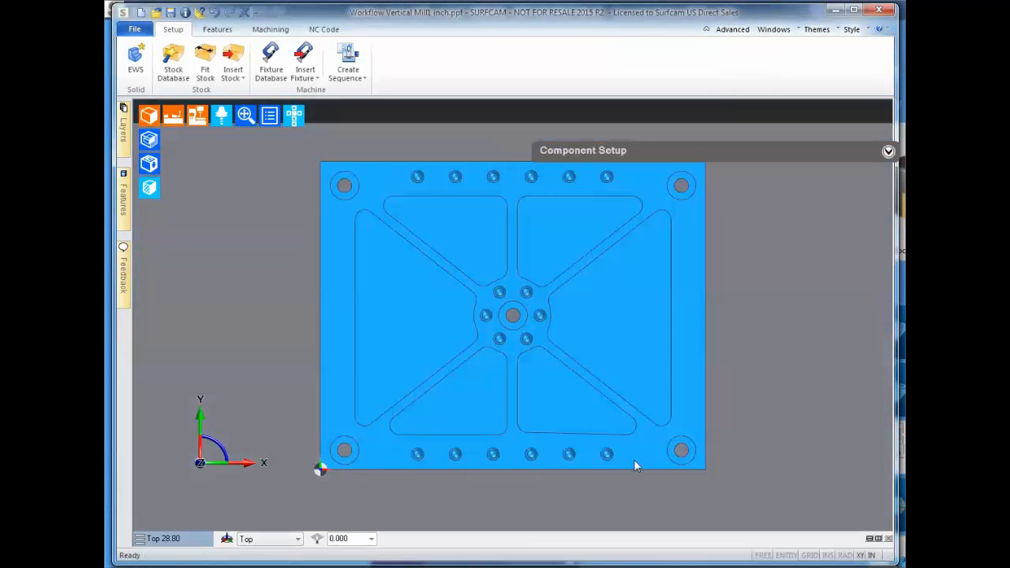
- Inspect the whole mill model with the part on its table in an angled 3D view, moving the Component Setup panel clear of it
{"action": "scroll", "coordinate": [755, 406], "scroll_direction": "up", "scroll_amount": 2}
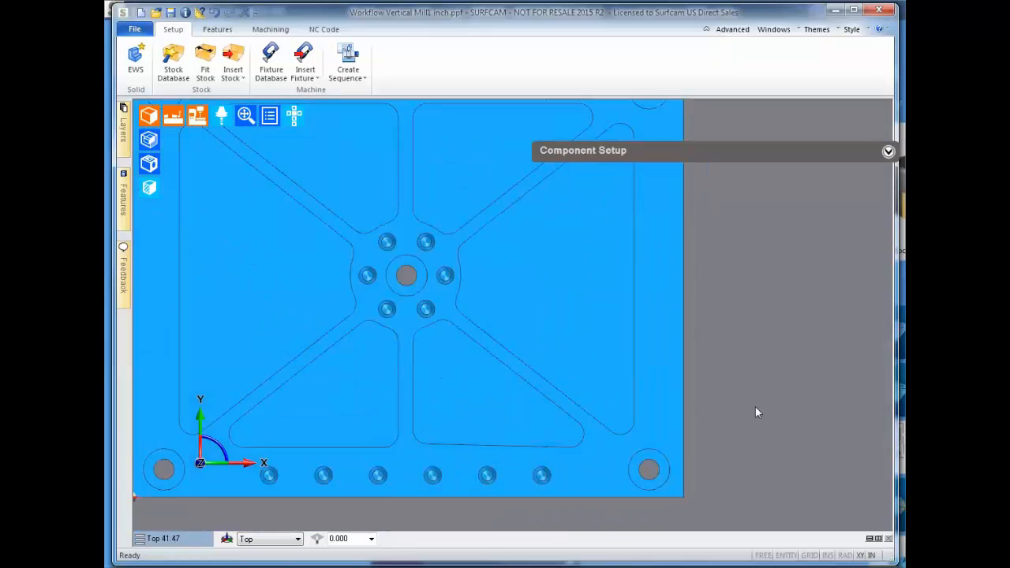
{"action": "scroll", "coordinate": [527, 404], "scroll_direction": "down", "scroll_amount": 6}
{"action": "scroll", "coordinate": [527, 404], "scroll_direction": "down", "scroll_amount": 1}
{"action": "middle_click_drag", "start_coordinate": [466, 445], "coordinate": [661, 318]}
{"action": "scroll", "coordinate": [662, 277], "scroll_direction": "down", "scroll_amount": 3}
{"action": "scroll", "coordinate": [709, 216], "scroll_direction": "up", "scroll_amount": 1}
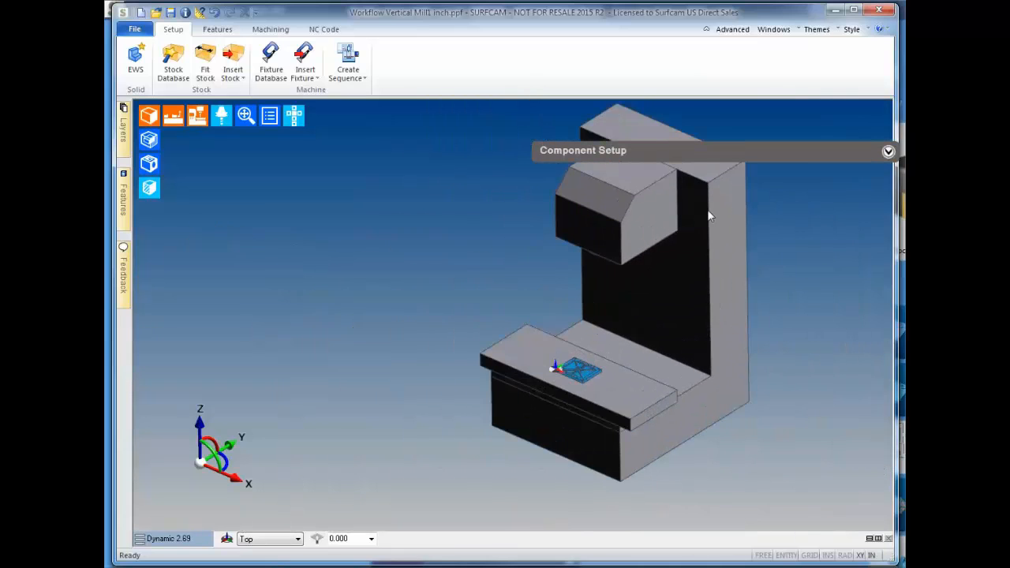
{"action": "left_click_drag", "start_coordinate": [858, 152], "coordinate": [835, 71]}
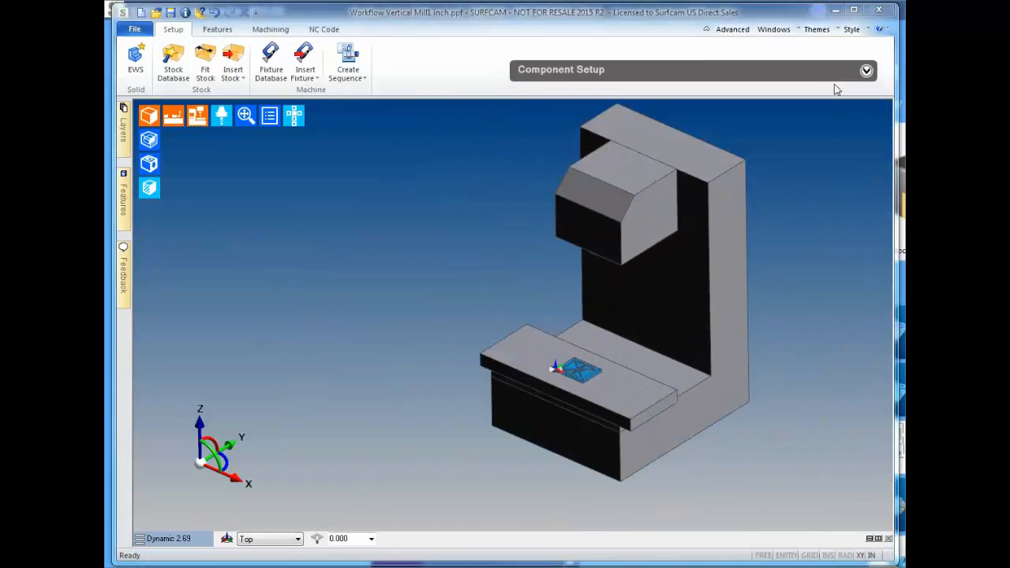